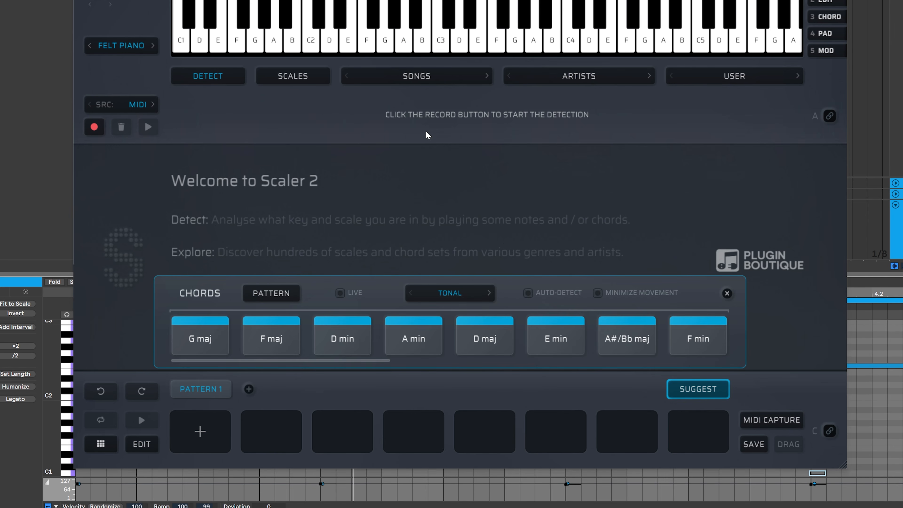
Audition a suggested chord and generate an eight-chord pattern in the pattern lane
{"action": "left_click", "coordinate": [296, 323]}
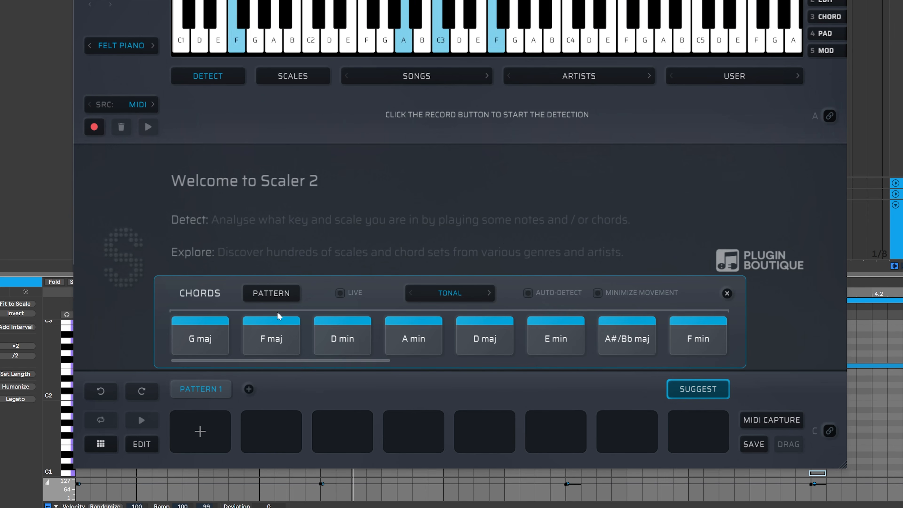
{"action": "left_click", "coordinate": [270, 292]}
{"action": "left_click", "coordinate": [622, 426]}
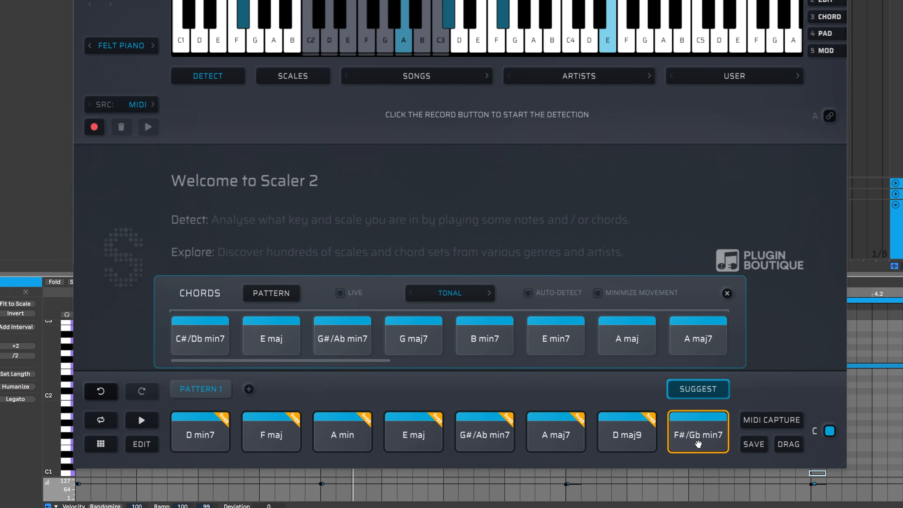
Move the F#/Gb min7 chord to the first pattern slot and delete the other seven chords
{"action": "left_click_drag", "start_coordinate": [698, 444], "coordinate": [203, 435]}
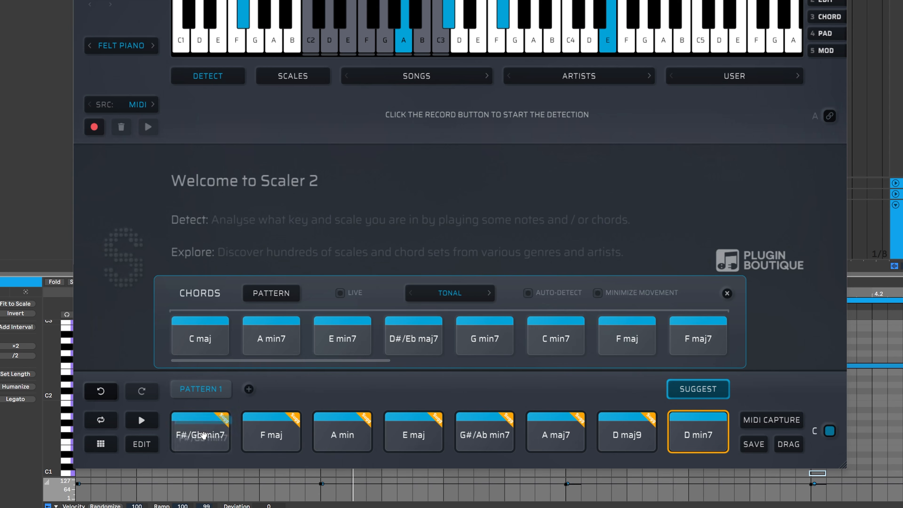
{"action": "left_click_drag", "start_coordinate": [269, 406], "coordinate": [676, 426]}
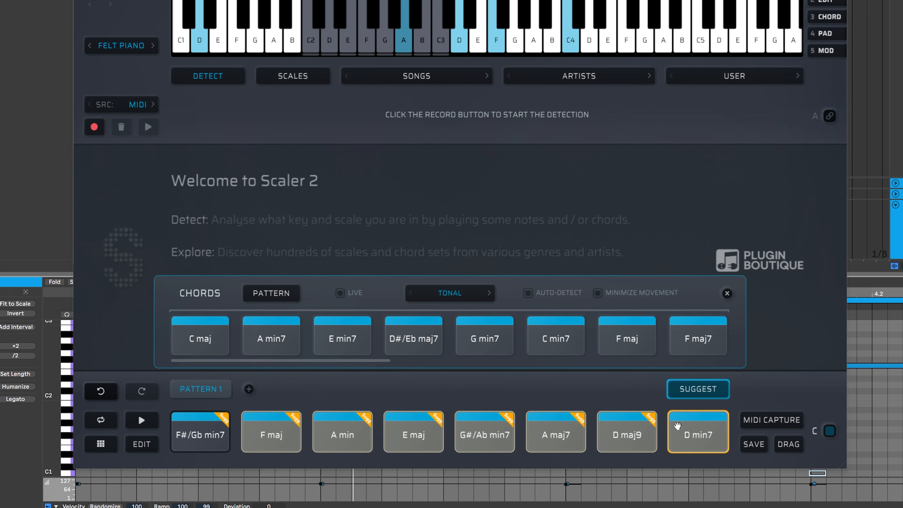
{"action": "key", "text": "Delete"}
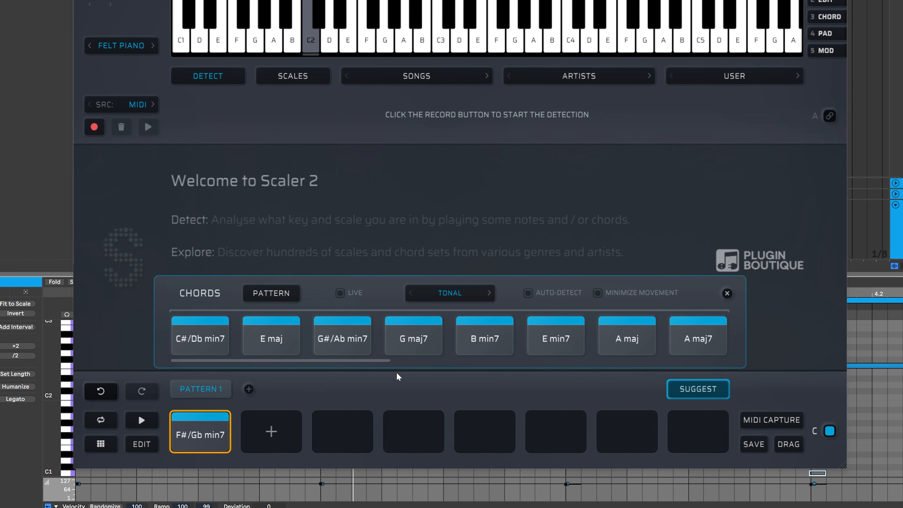
Turn on Live mode, audition suggestions, and add C#/Db min7 as the second pattern chord
{"action": "left_click", "coordinate": [342, 295]}
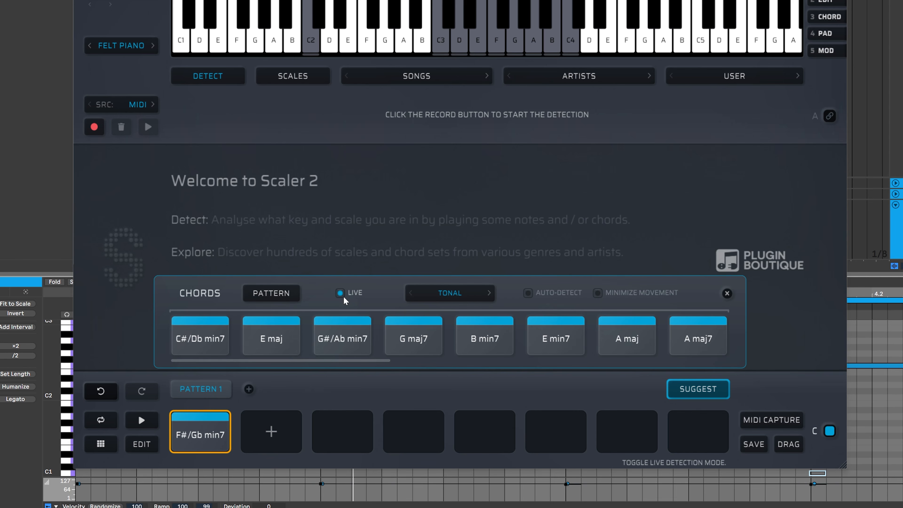
{"action": "left_click", "coordinate": [224, 430]}
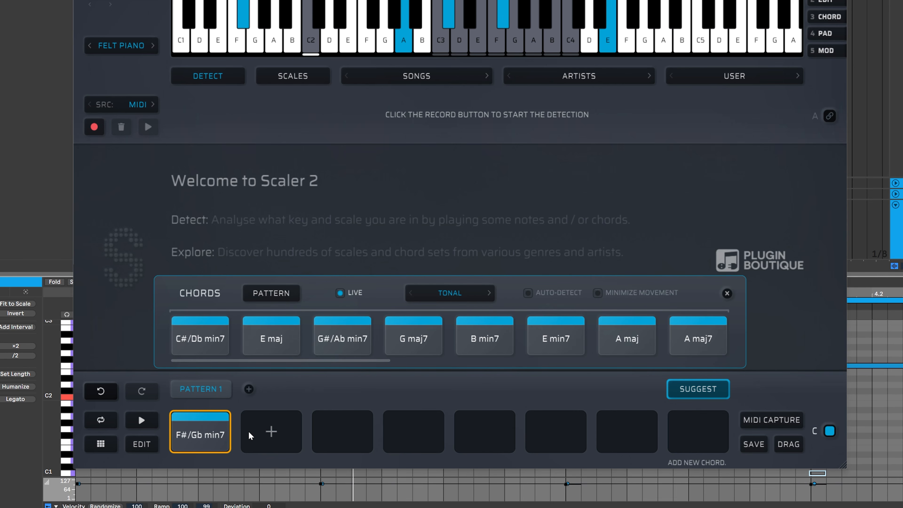
{"action": "left_click", "coordinate": [269, 323]}
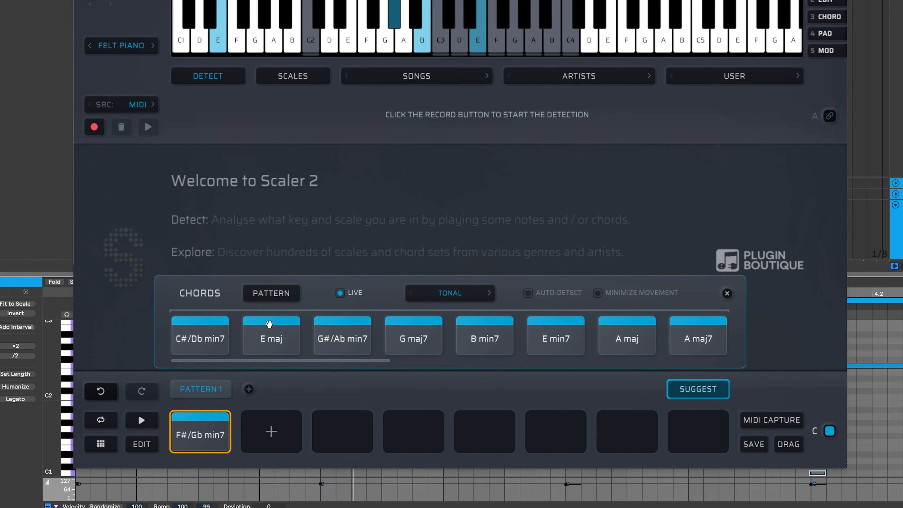
{"action": "left_click", "coordinate": [195, 434]}
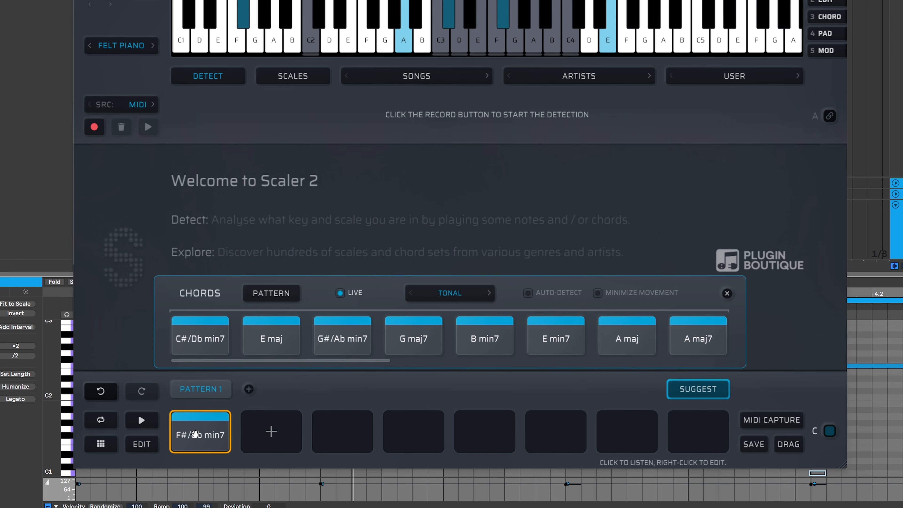
{"action": "left_click", "coordinate": [202, 348]}
{"action": "left_click", "coordinate": [179, 428]}
{"action": "left_click", "coordinate": [203, 339]}
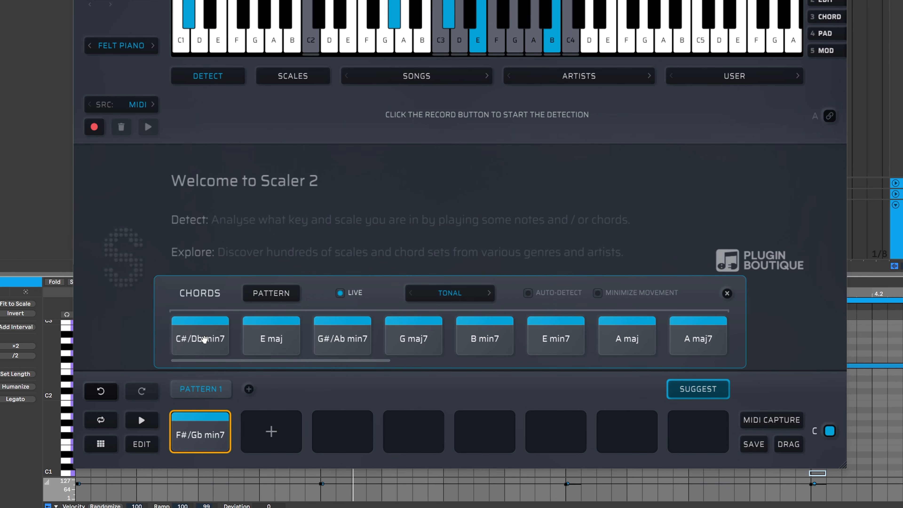
{"action": "left_click_drag", "start_coordinate": [204, 339], "coordinate": [288, 423]}
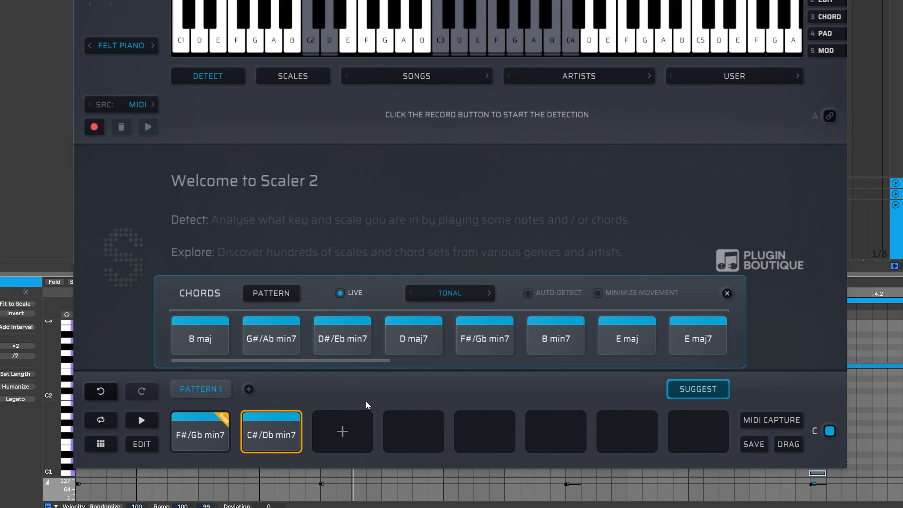
Audition the first two chords of the pattern
{"action": "left_click", "coordinate": [201, 433]}
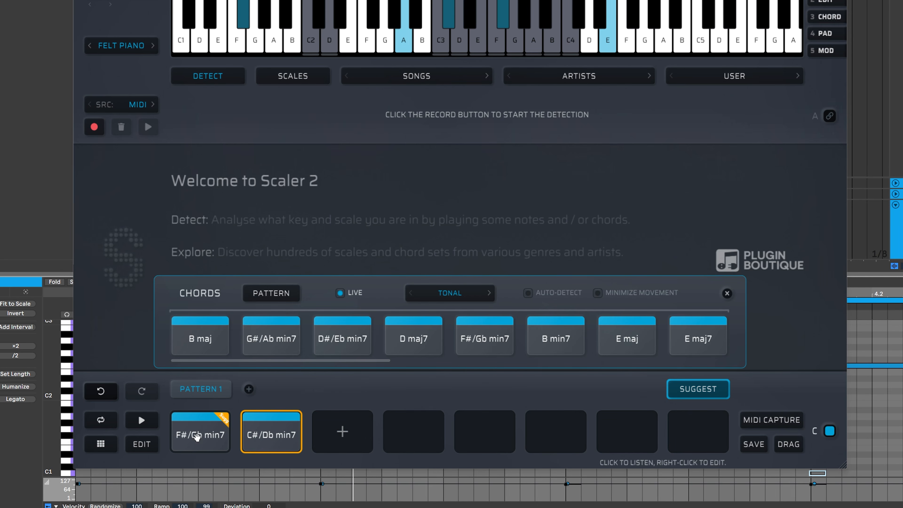
{"action": "left_click", "coordinate": [197, 435]}
{"action": "left_click", "coordinate": [198, 435]}
{"action": "left_click", "coordinate": [195, 440]}
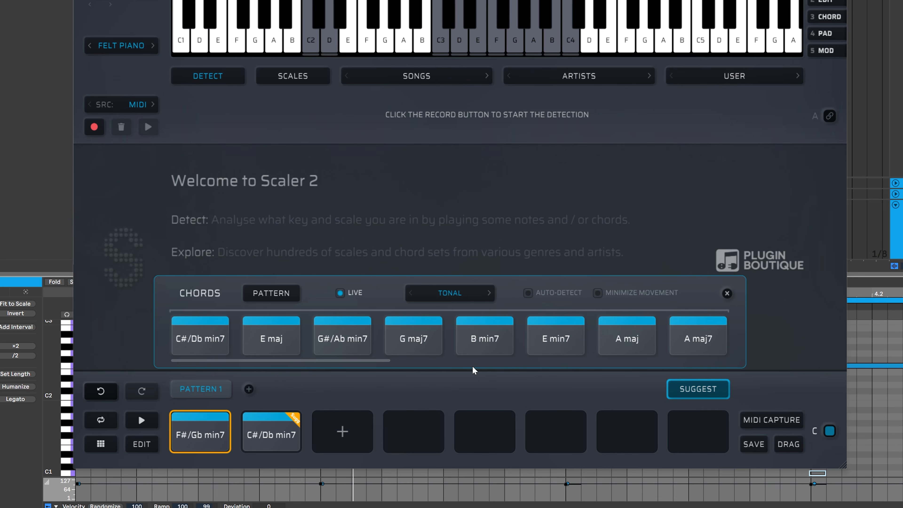
{"action": "left_click", "coordinate": [194, 432]}
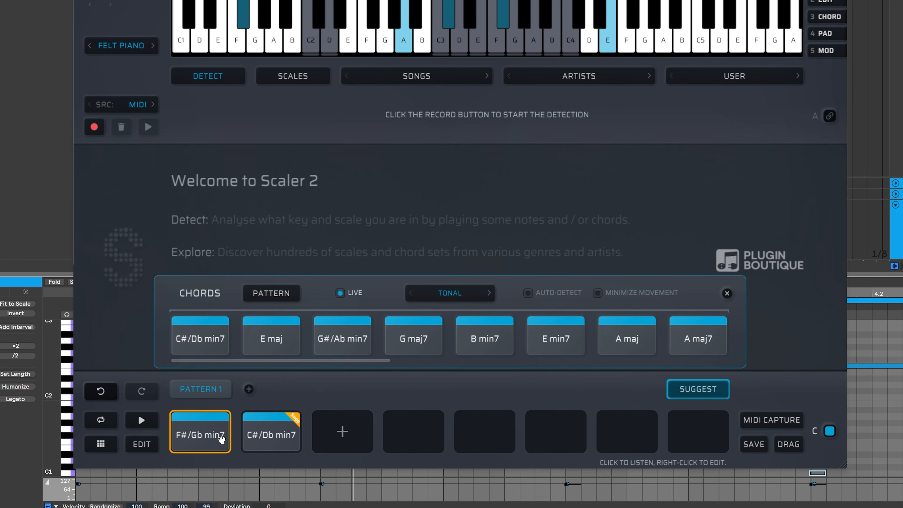
{"action": "left_click", "coordinate": [270, 435]}
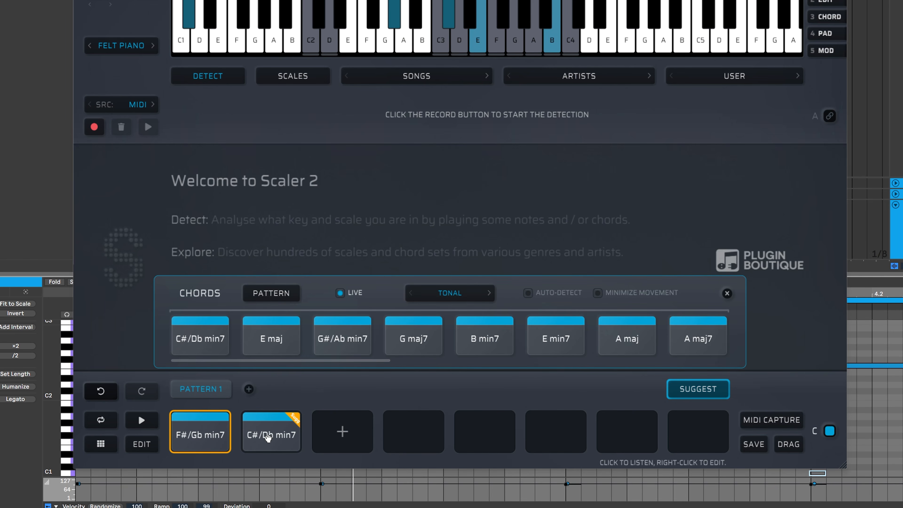
{"action": "left_click", "coordinate": [269, 438]}
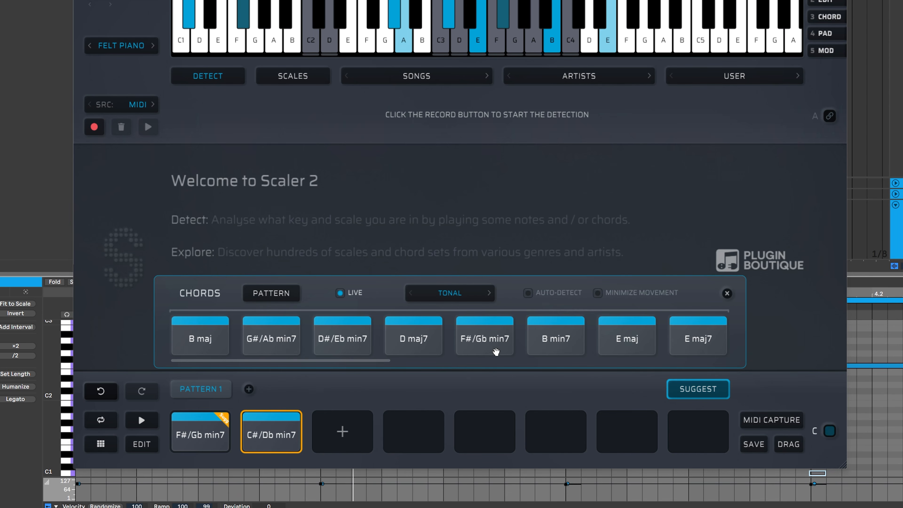
Add D#/Eb min7 as the third pattern chord
{"action": "left_click", "coordinate": [341, 339]}
{"action": "left_click_drag", "start_coordinate": [341, 340], "coordinate": [350, 421]}
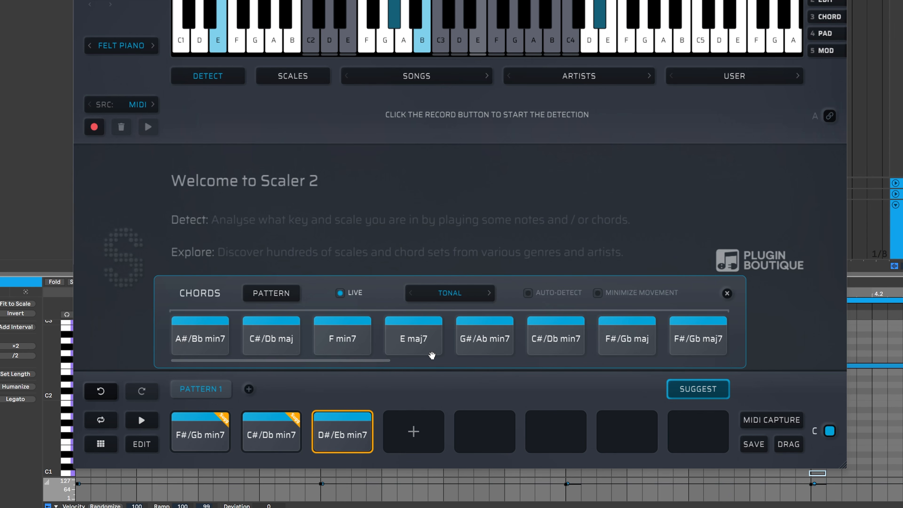
Turn on Auto-Detect and audition the chords in the pattern
{"action": "left_click", "coordinate": [528, 293]}
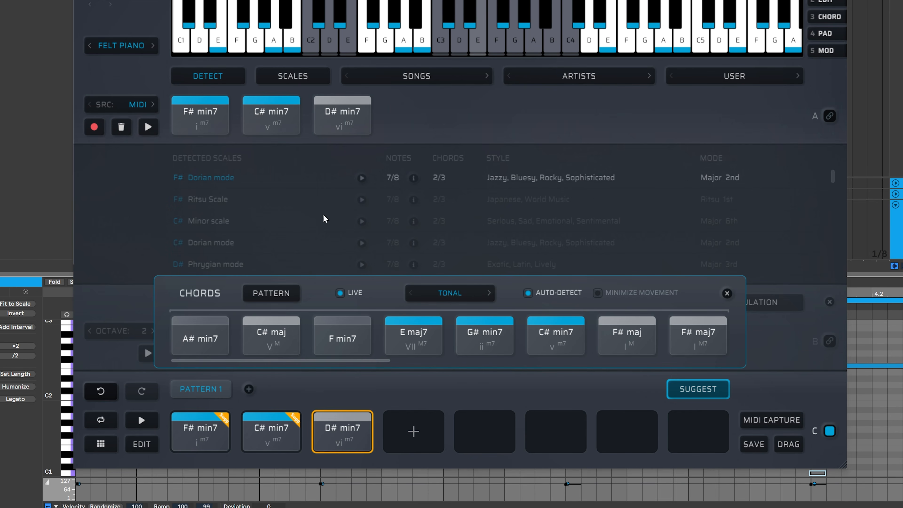
{"action": "left_click", "coordinate": [213, 438]}
{"action": "left_click", "coordinate": [263, 441]}
{"action": "left_click", "coordinate": [347, 429]}
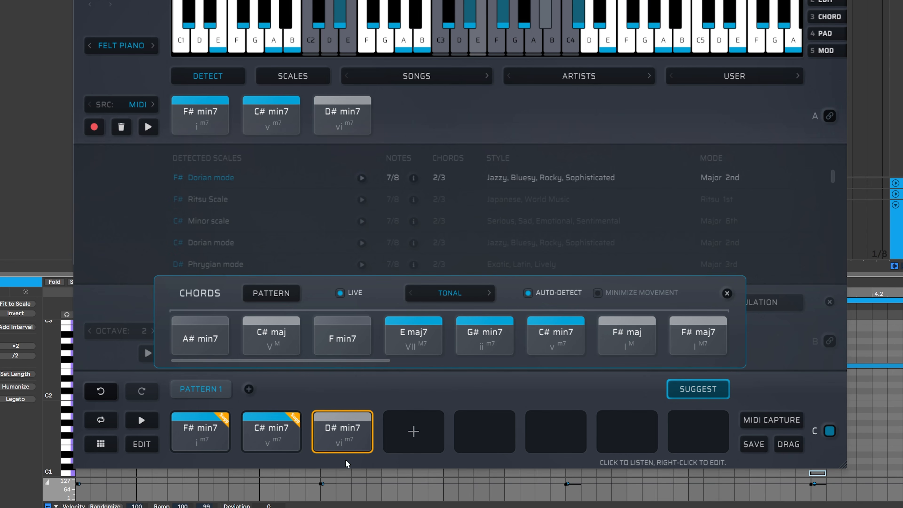
{"action": "left_click", "coordinate": [265, 441]}
{"action": "left_click", "coordinate": [266, 441]}
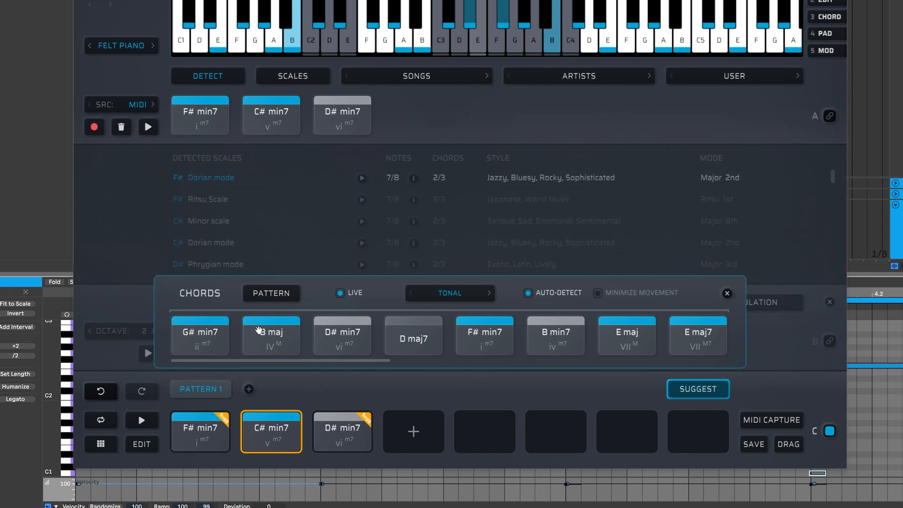
Replace the third pattern chord with E maj7 from the chord suggestions
{"action": "left_click_drag", "start_coordinate": [393, 361], "coordinate": [472, 361]}
{"action": "left_click", "coordinate": [486, 345]}
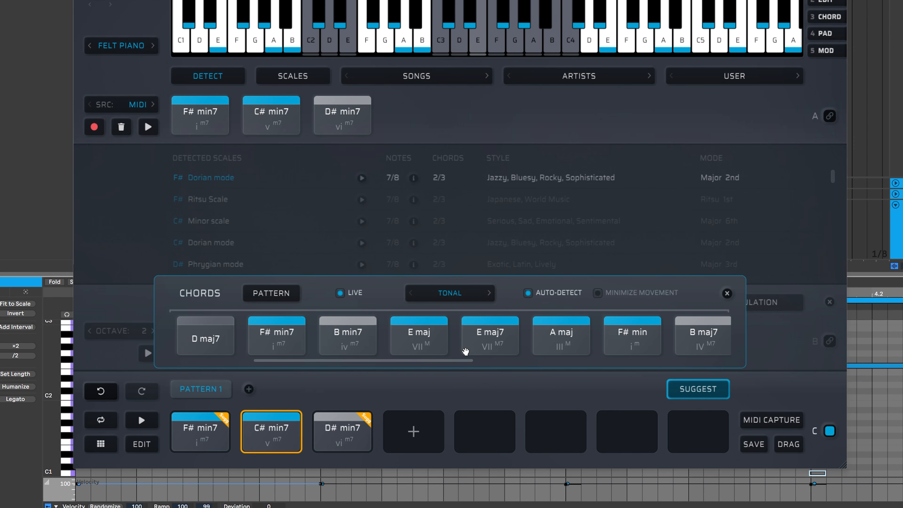
{"action": "left_click", "coordinate": [466, 351]}
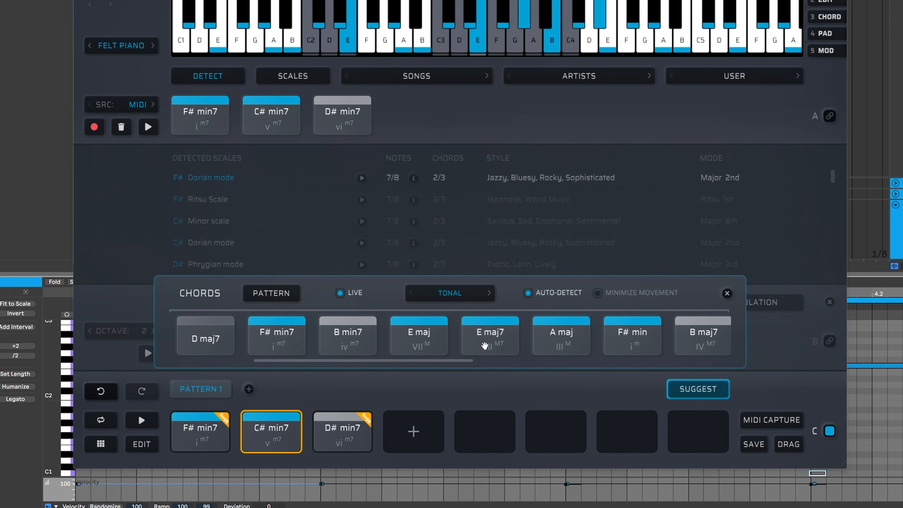
{"action": "left_click_drag", "start_coordinate": [484, 345], "coordinate": [342, 430]}
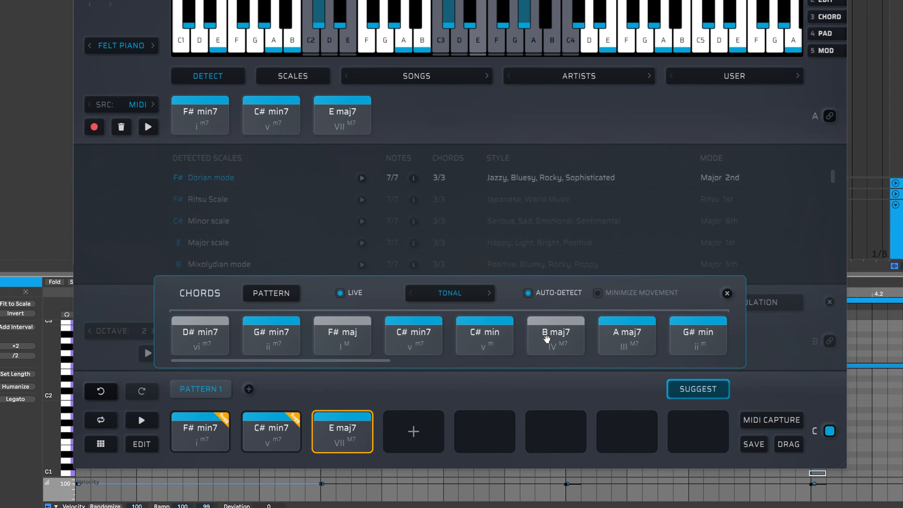
Add A maj7 as the fourth pattern chord and close the chord suggestions panel
{"action": "left_click", "coordinate": [625, 340]}
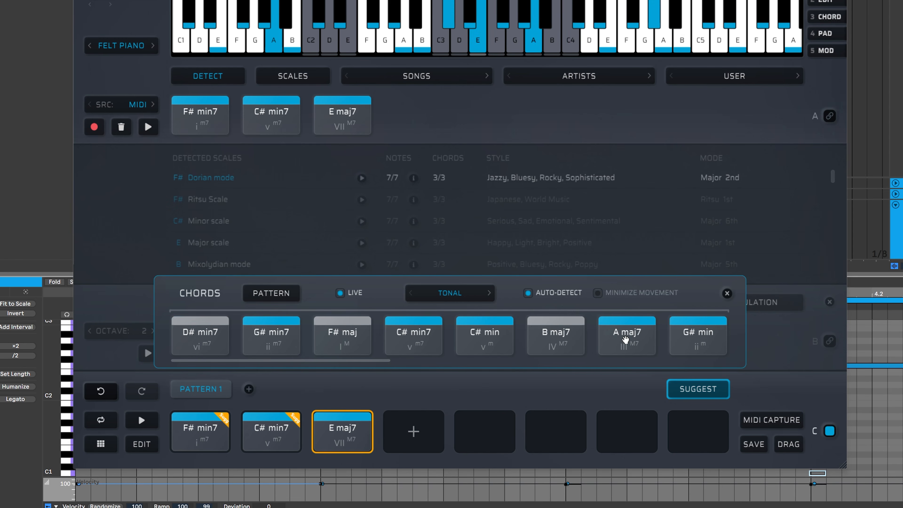
{"action": "left_click_drag", "start_coordinate": [617, 343], "coordinate": [413, 435]}
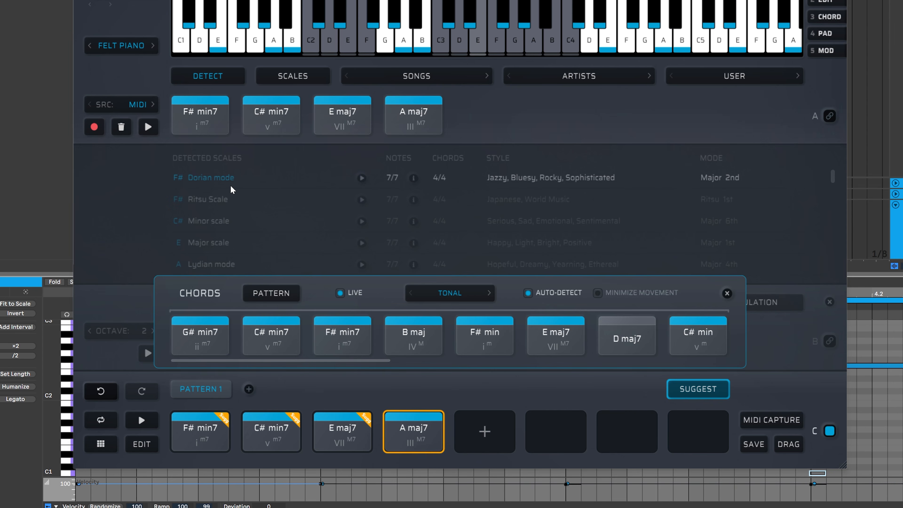
{"action": "left_click", "coordinate": [727, 294]}
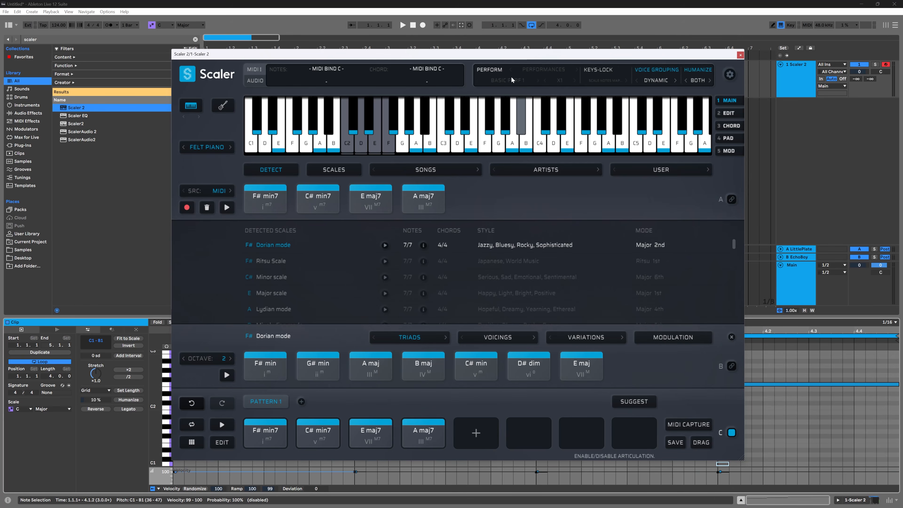
Enable Perform mode and set the performance type to Arpeggio
{"action": "left_click", "coordinate": [491, 69]}
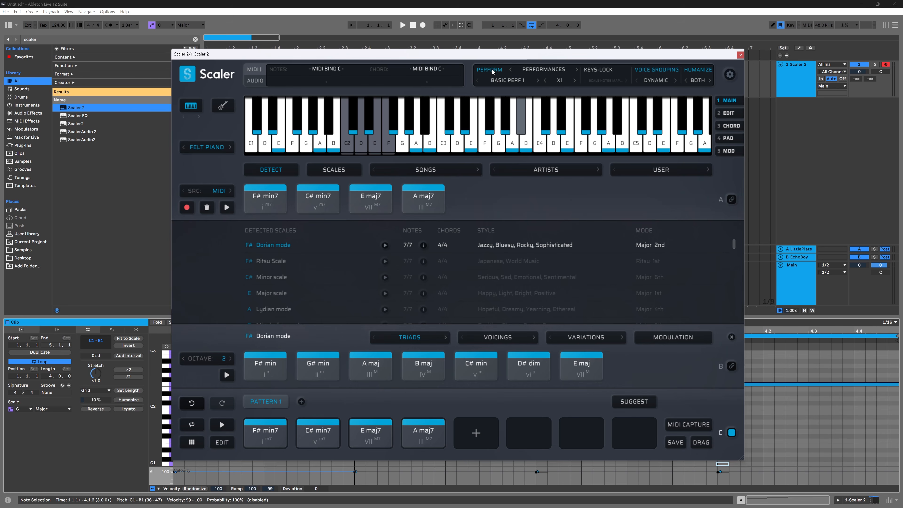
{"action": "left_click", "coordinate": [507, 82]}
{"action": "left_click", "coordinate": [543, 69]}
{"action": "left_click", "coordinate": [544, 70]}
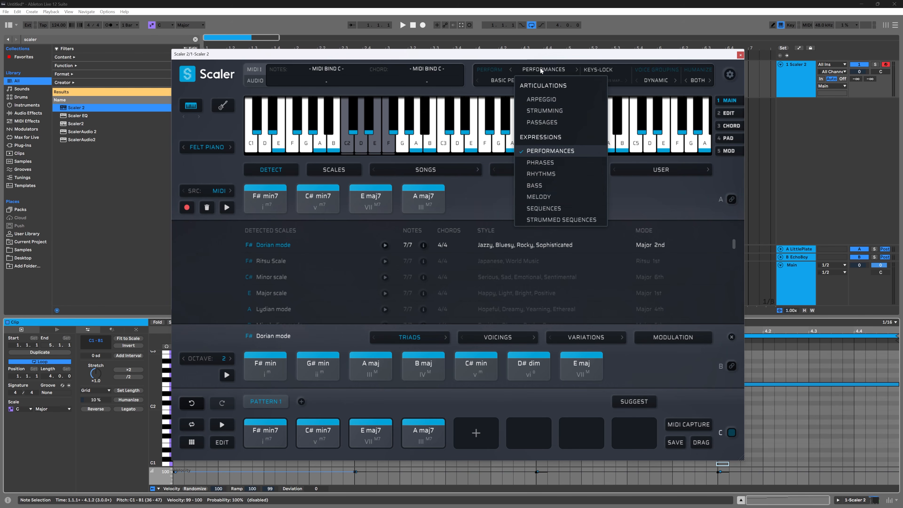
{"action": "left_click", "coordinate": [567, 95]}
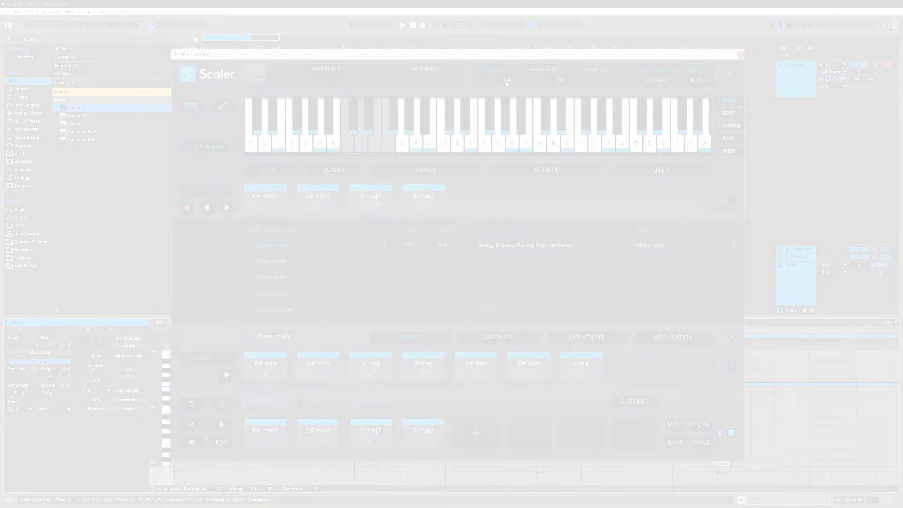
Set the arpeggio pattern to Converge and its rate to 1/4
{"action": "left_click", "coordinate": [506, 82]}
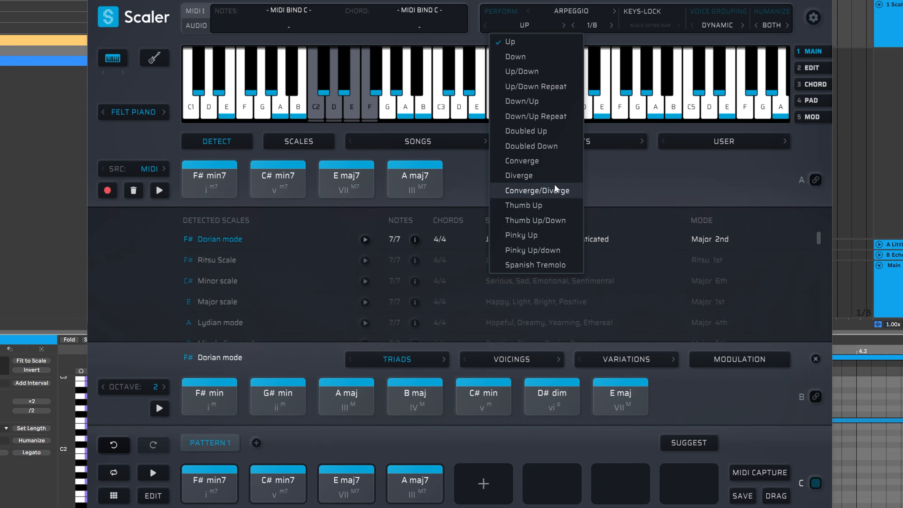
{"action": "left_click", "coordinate": [538, 158]}
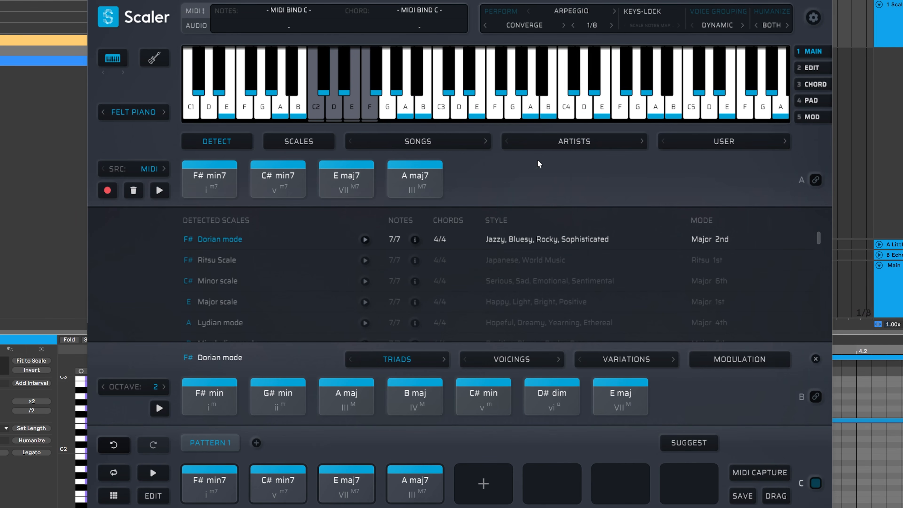
{"action": "left_click", "coordinate": [592, 25]}
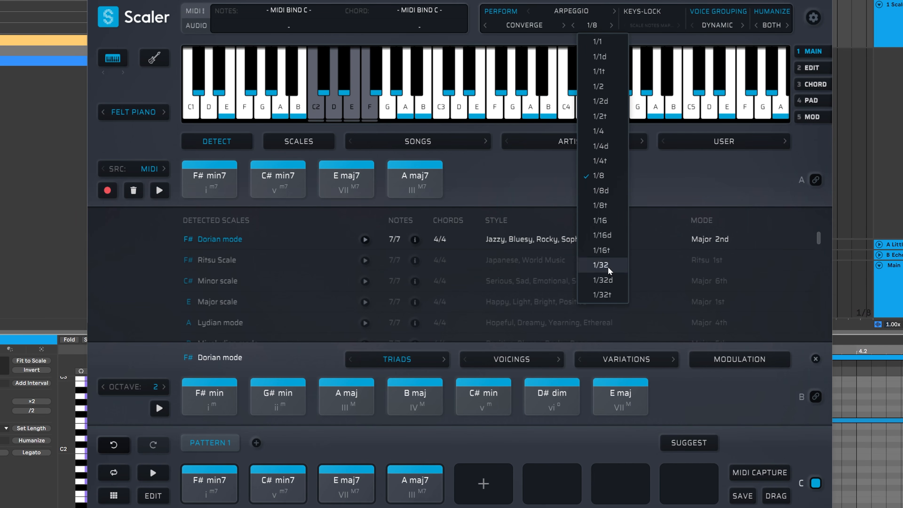
{"action": "left_click", "coordinate": [609, 131]}
Change the instrument sound to the synth preset shown as DUSTY NOST..
{"action": "left_click", "coordinate": [135, 114]}
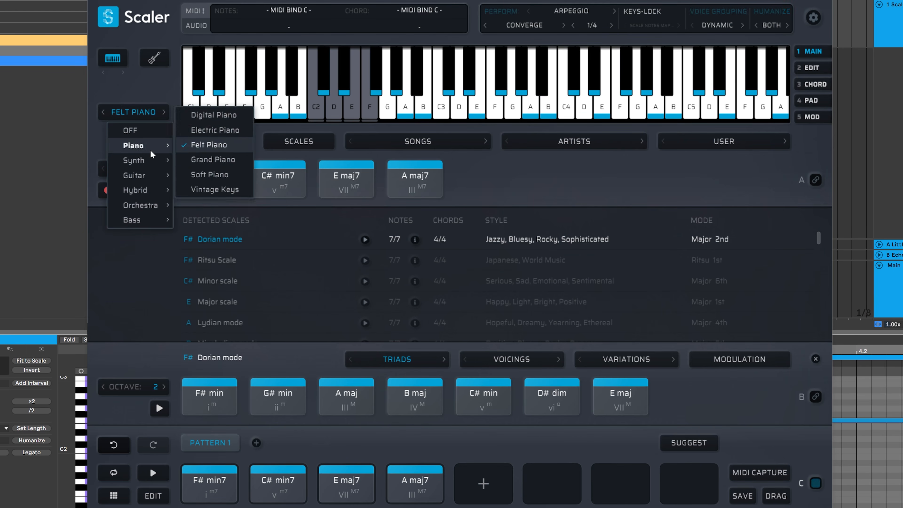
{"action": "mouse_move", "coordinate": [148, 165]}
{"action": "left_click", "coordinate": [214, 219]}
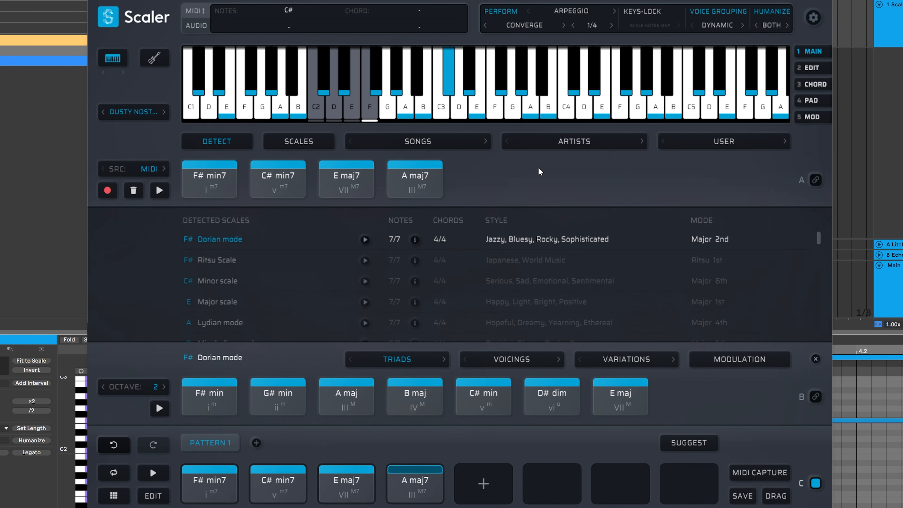
Change the performance type to Passages
{"action": "left_click", "coordinate": [557, 15]}
{"action": "left_click", "coordinate": [583, 81]}
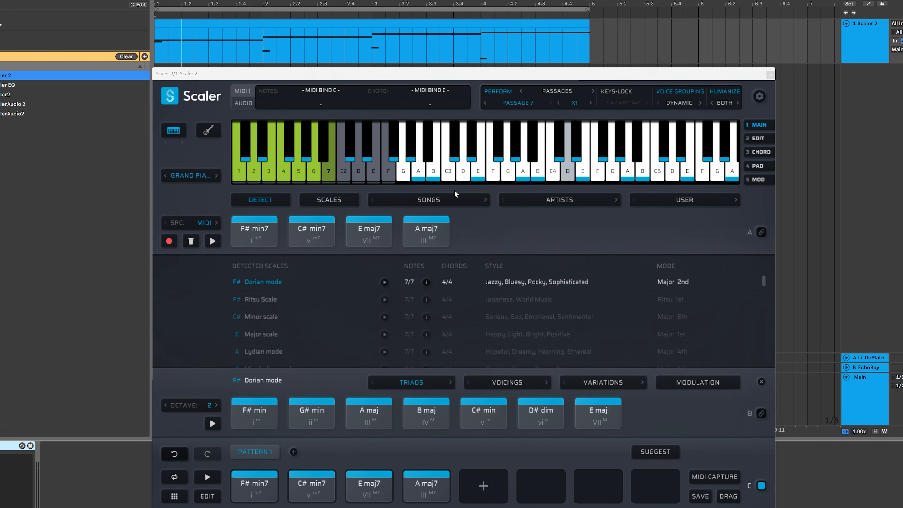
Switch the keyboard display to the guitar fretboard and set the fretboard player to left-handed
{"action": "left_click", "coordinate": [208, 131]}
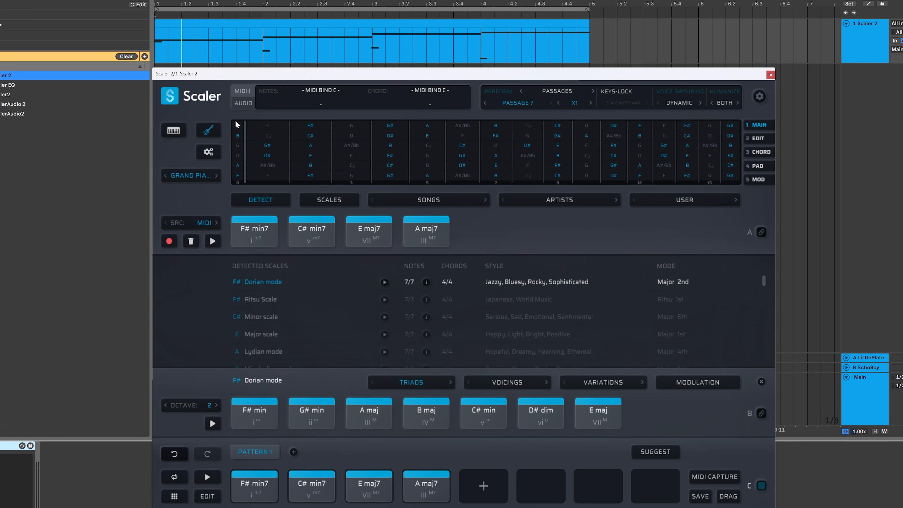
{"action": "left_click", "coordinate": [209, 153]}
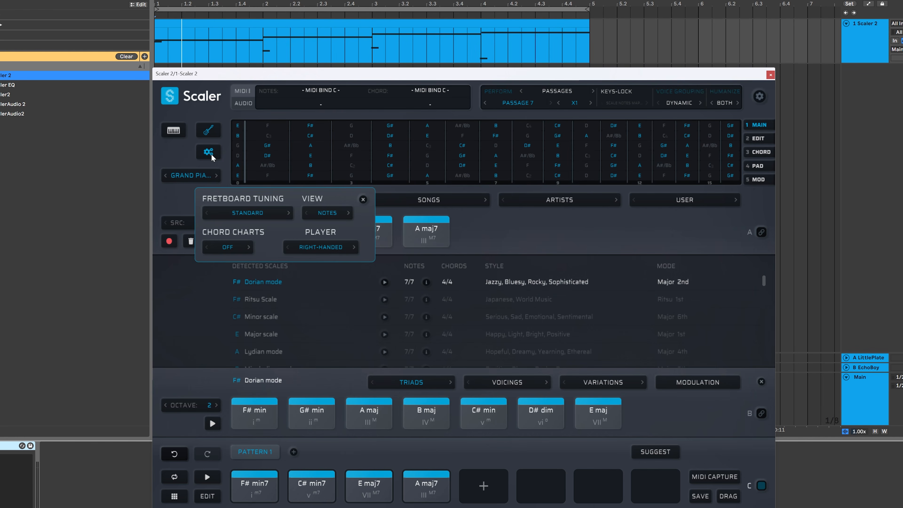
{"action": "left_click", "coordinate": [312, 248]}
{"action": "left_click", "coordinate": [317, 274]}
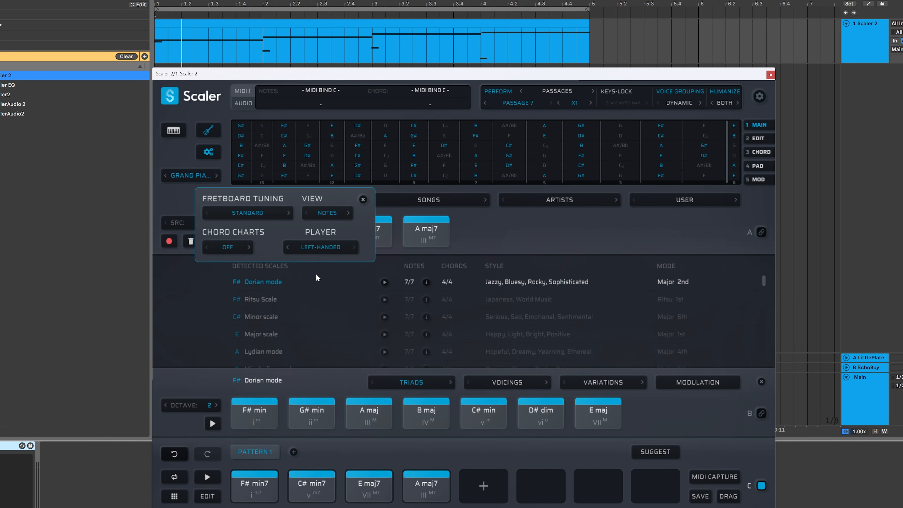